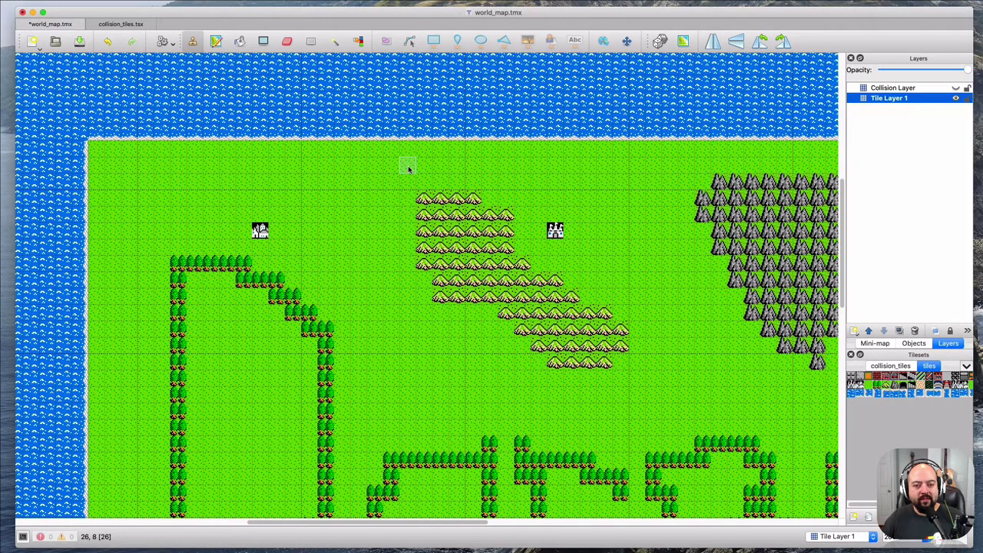
# - Zoom out and shift the view until the whole Dargon map and its surrounding water fit
pyautogui.scroll(-1, 415, 178)
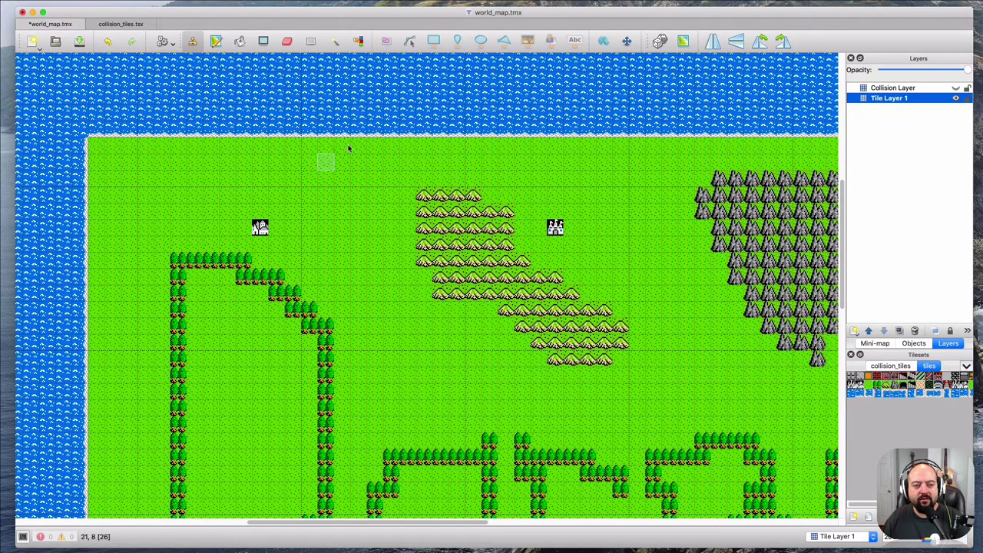
pyautogui.scroll(-1, 387, 132)
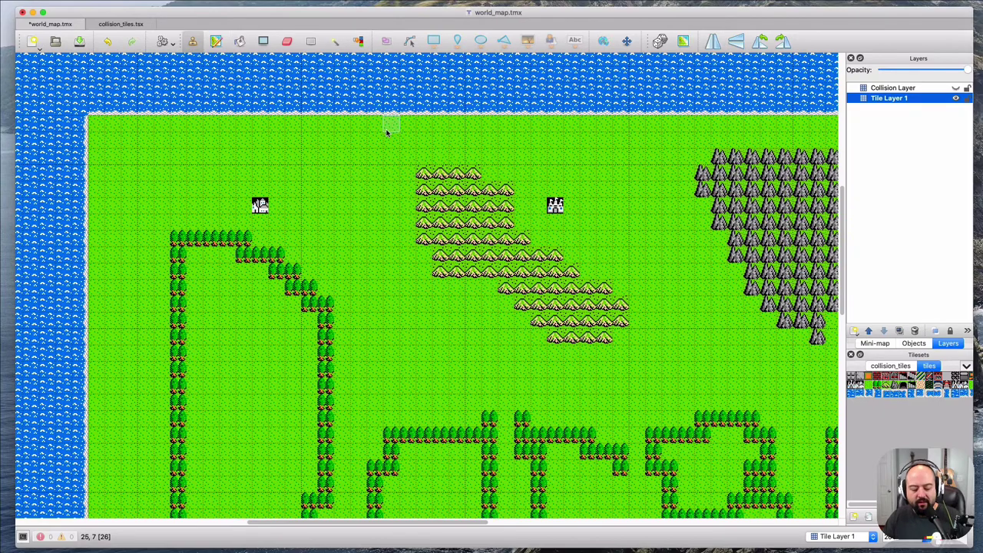
pyautogui.keyDown('ctrl'); pyautogui.scroll(-1, 387, 132); pyautogui.keyUp('ctrl')
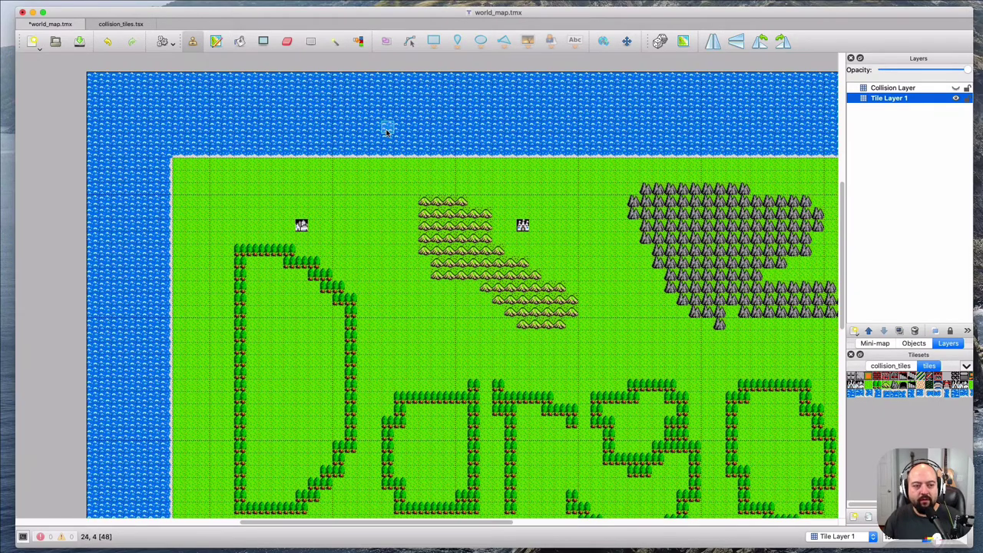
pyautogui.scroll(-8, 392, 132)
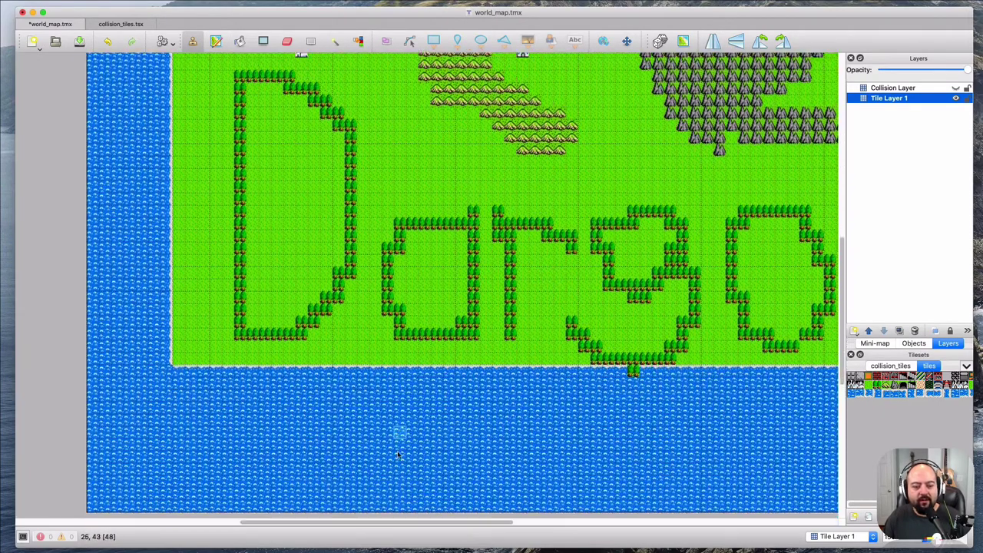
pyautogui.click(412, 521)
pyautogui.moveTo(412, 522); pyautogui.dragTo(483, 477)
pyautogui.scroll(1, 472, 468)
pyautogui.scroll(2, 484, 477)
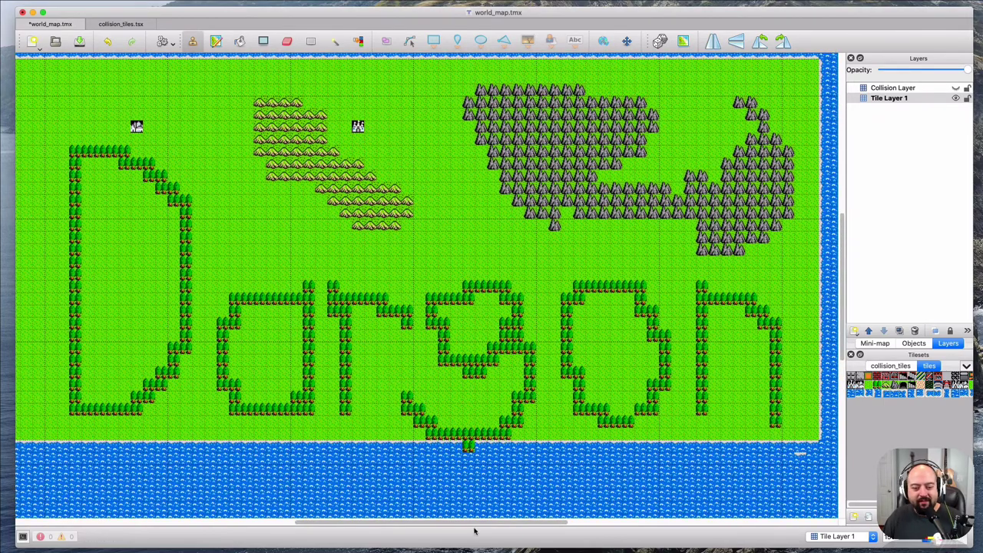
pyautogui.moveTo(471, 521); pyautogui.dragTo(465, 521)
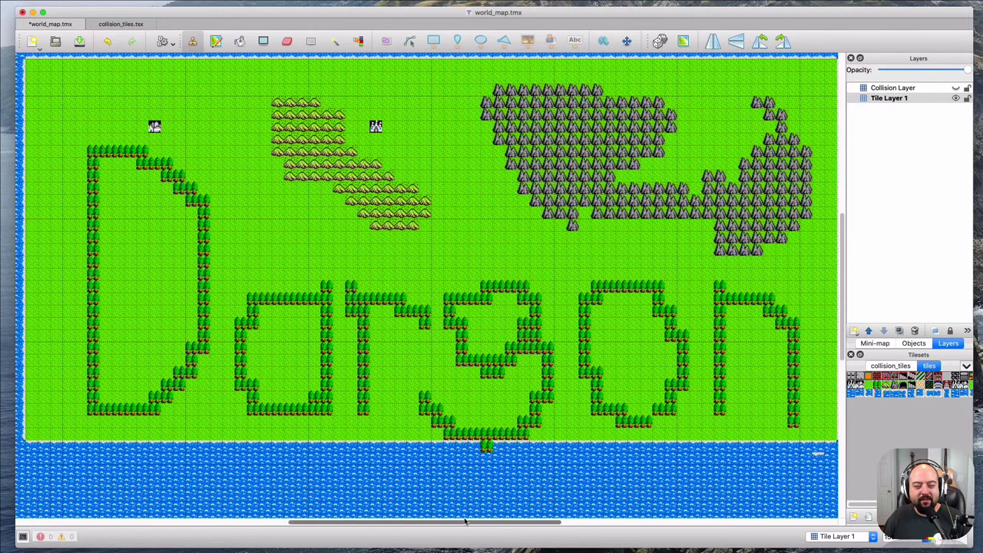
pyautogui.scroll(3, 450, 242)
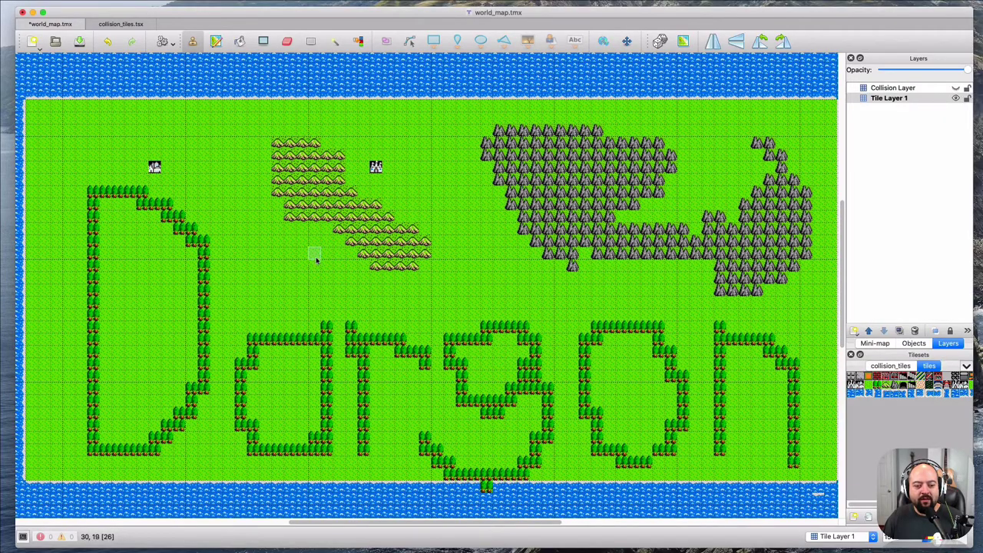
pyautogui.keyDown('ctrl'); pyautogui.scroll(3, 334, 289); pyautogui.keyUp('ctrl')
pyautogui.keyDown('ctrl'); pyautogui.scroll(-5, 334, 289); pyautogui.keyUp('ctrl')
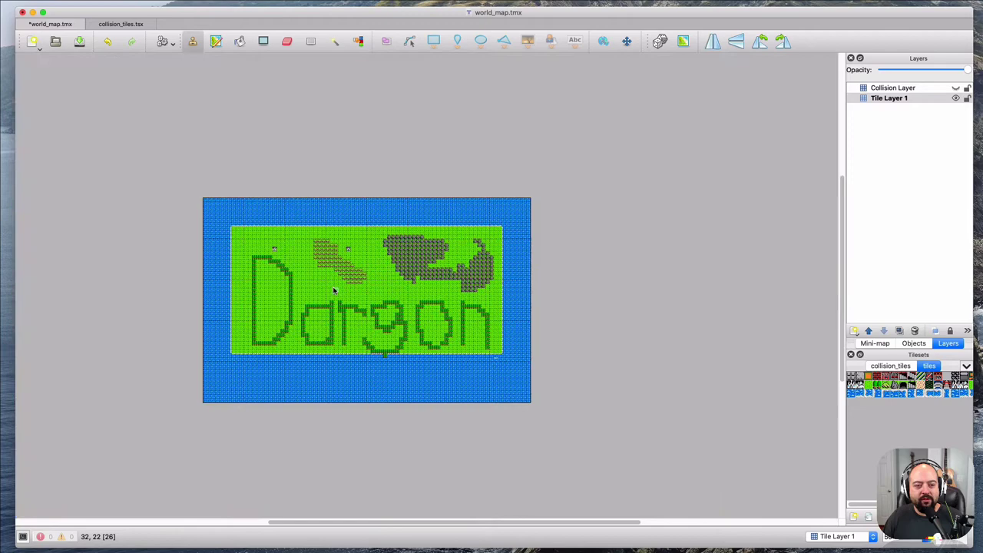
pyautogui.keyDown('ctrl'); pyautogui.scroll(2, 334, 288); pyautogui.keyUp('ctrl')
pyautogui.scroll(-2, 337, 285)
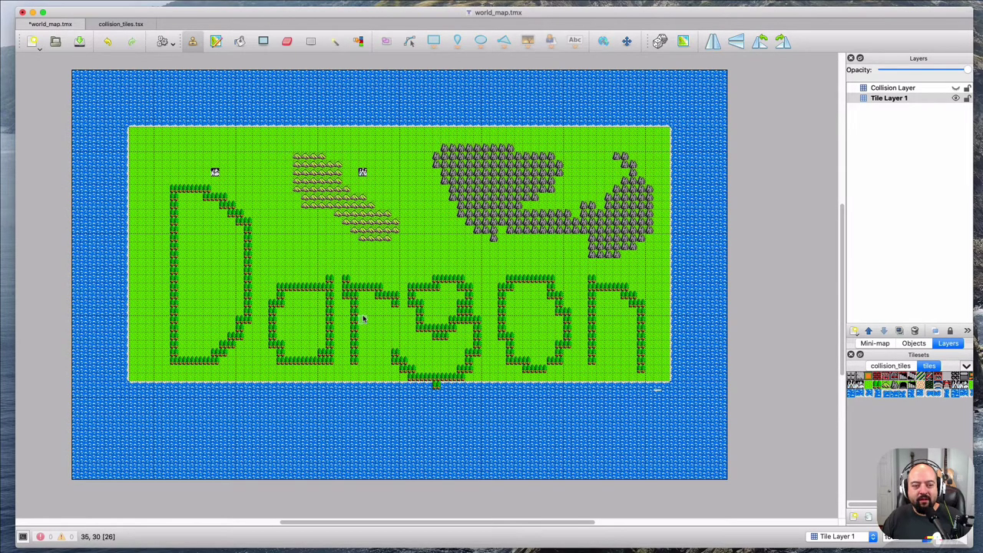
# - Zoom back in on the grass left of the hills, above the D and o letters
pyautogui.keyDown('ctrl'); pyautogui.scroll(3, 364, 318); pyautogui.keyUp('ctrl')
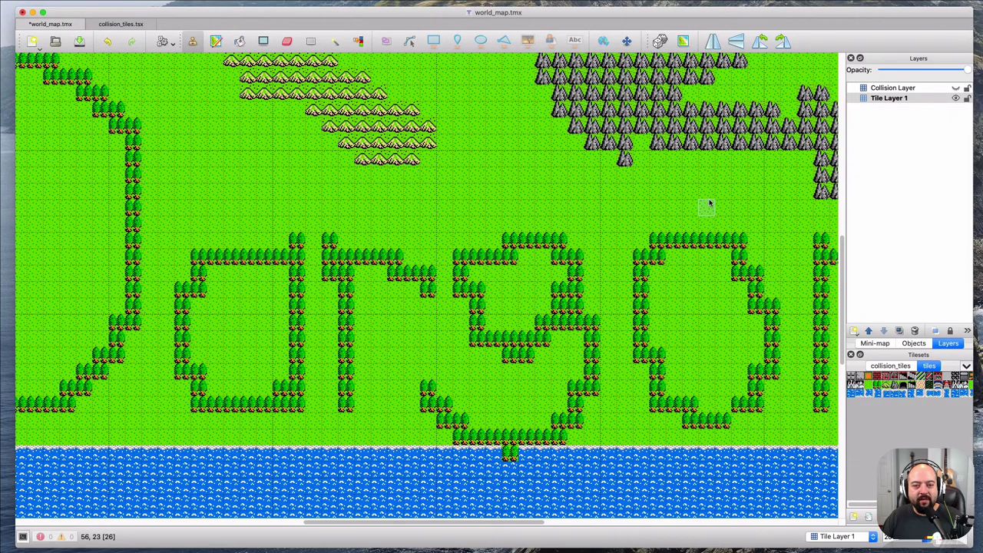
pyautogui.scroll(5, 707, 198)
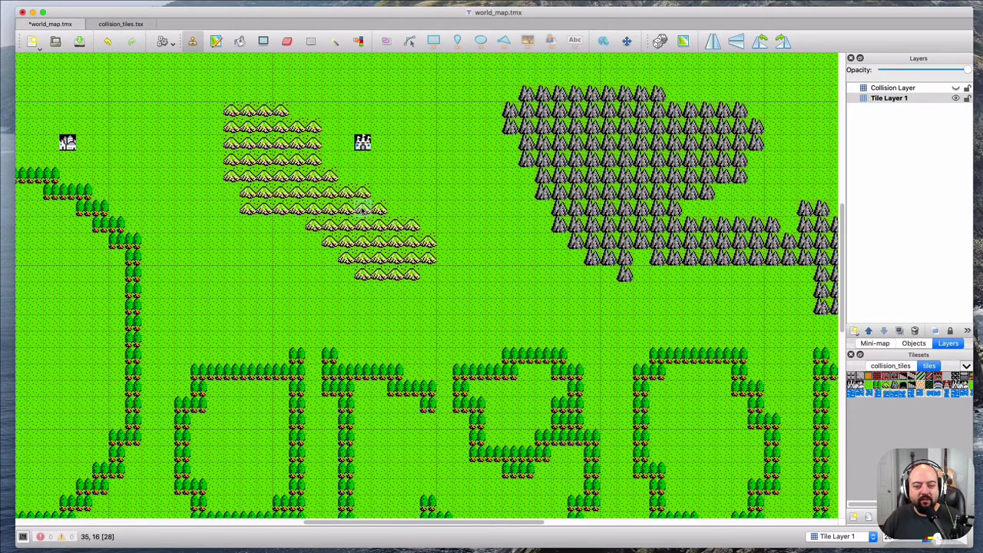
pyautogui.scroll(-5, 364, 211)
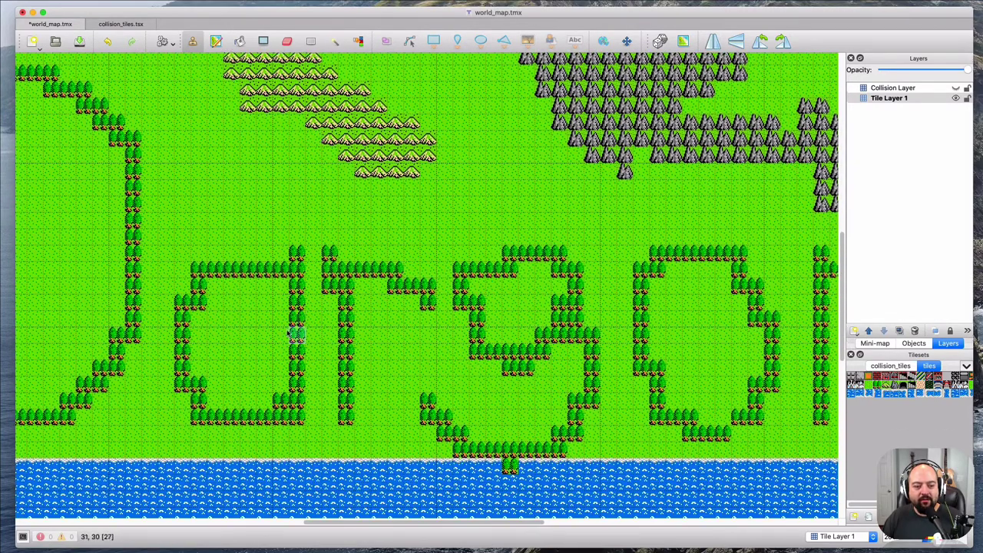
pyautogui.scroll(6, 261, 330)
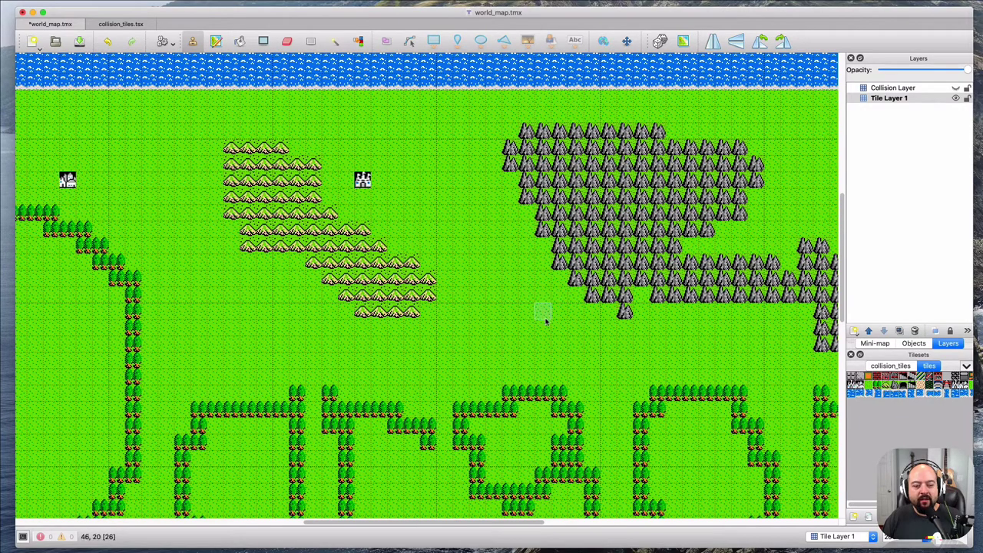
pyautogui.hscroll(-8, 378, 500)
pyautogui.hscroll(-4, 378, 500)
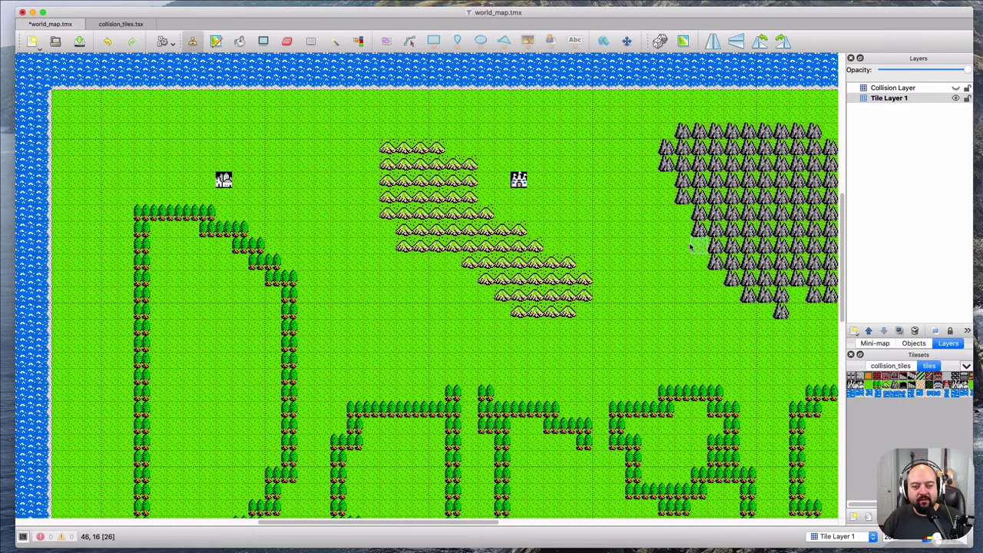
pyautogui.scroll(-4, 612, 253)
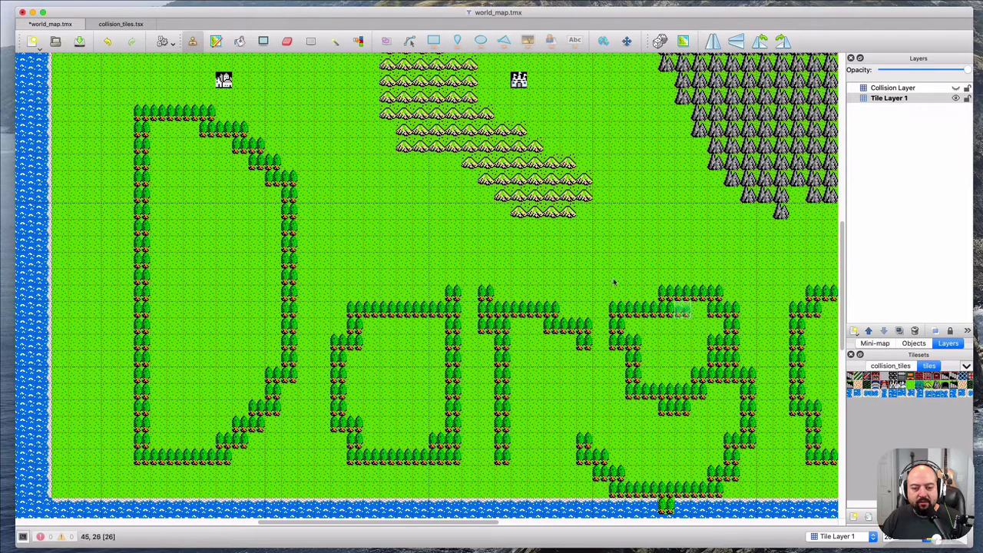
# - Paint six single tree tiles in a small cluster on the grass between the D and the hills
pyautogui.click(354, 180)
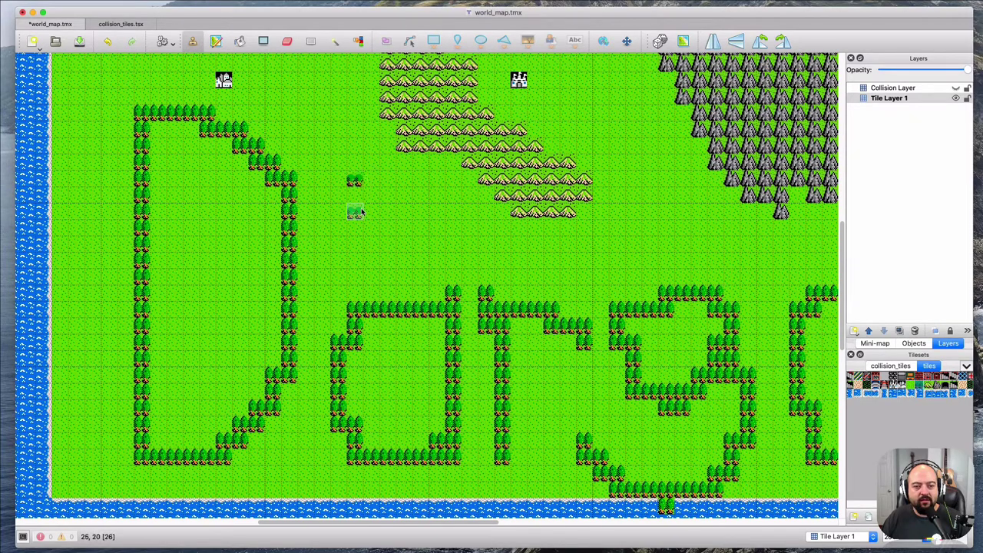
pyautogui.click(354, 212)
pyautogui.click(387, 213)
pyautogui.click(420, 228)
pyautogui.click(420, 212)
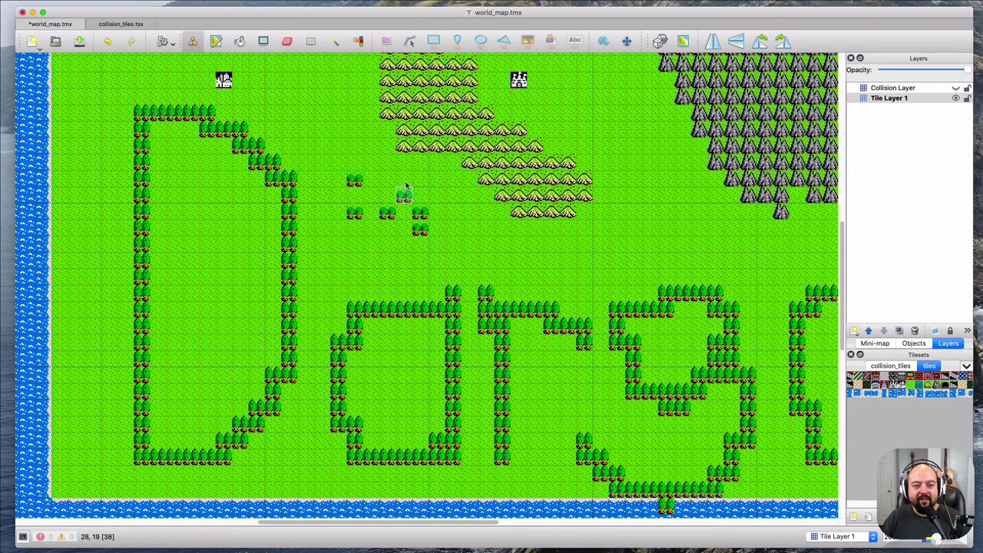
pyautogui.click(403, 196)
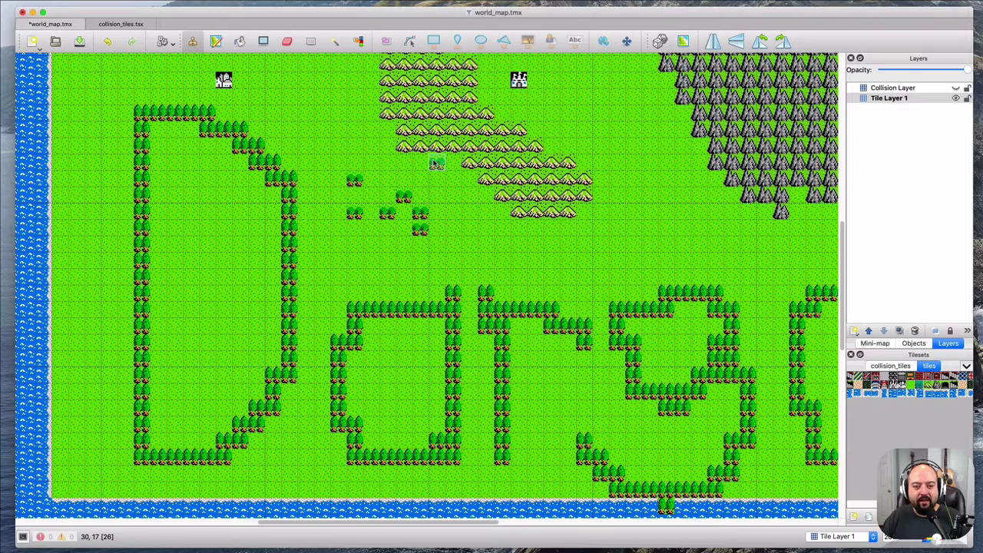
pyautogui.scroll(5, 551, 243)
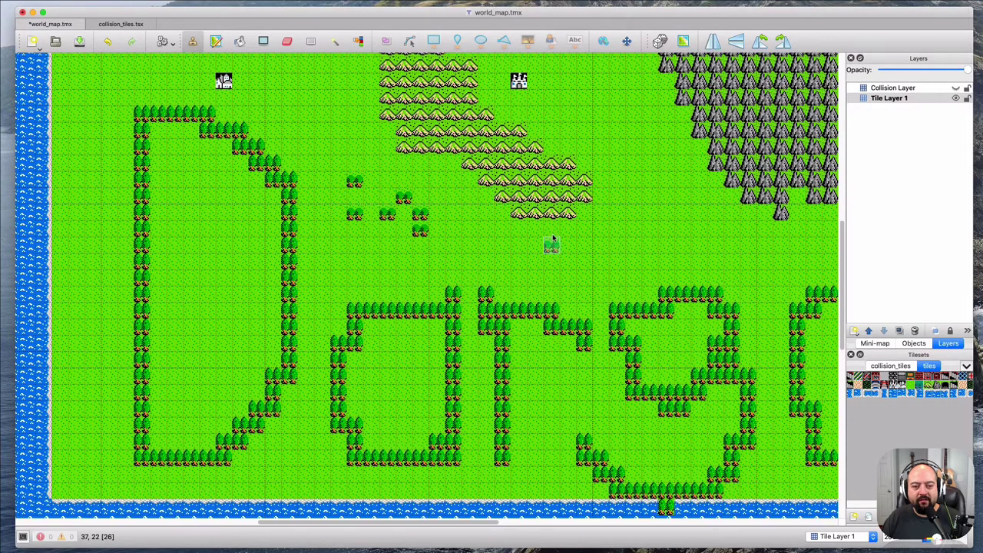
pyautogui.scroll(2, 568, 209)
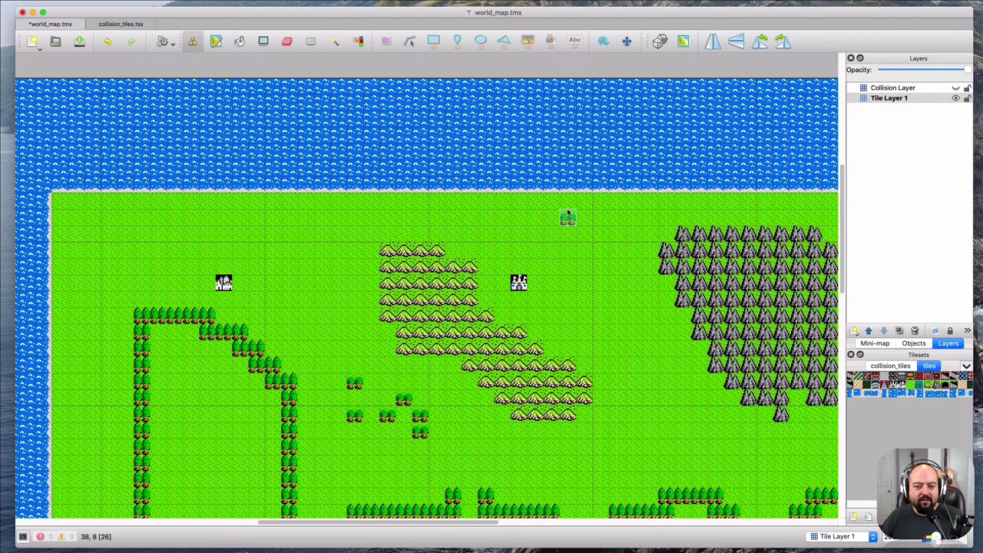
pyautogui.scroll(-4, 569, 217)
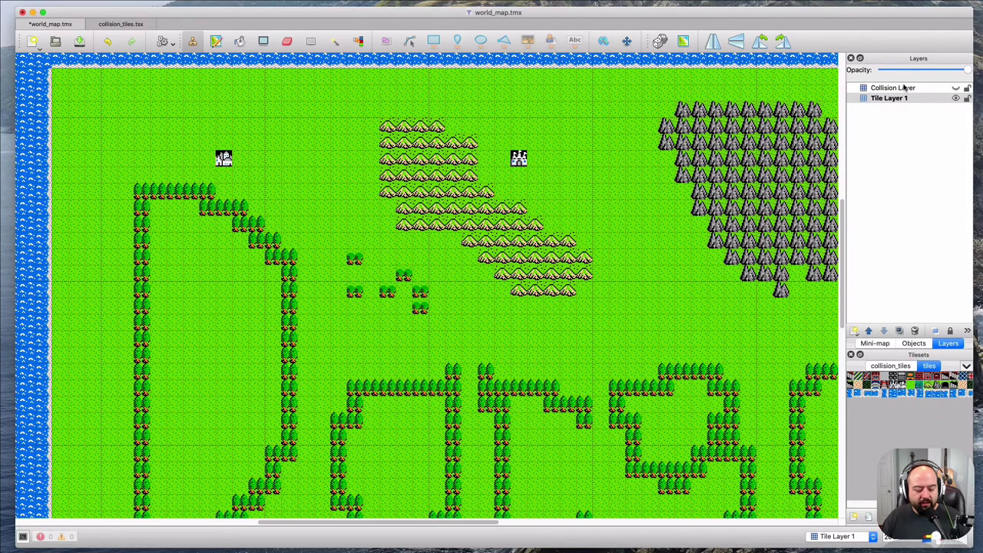
# - Select the Collision Layer, make it visible, and switch to the collision_tiles tileset
pyautogui.click(904, 88)
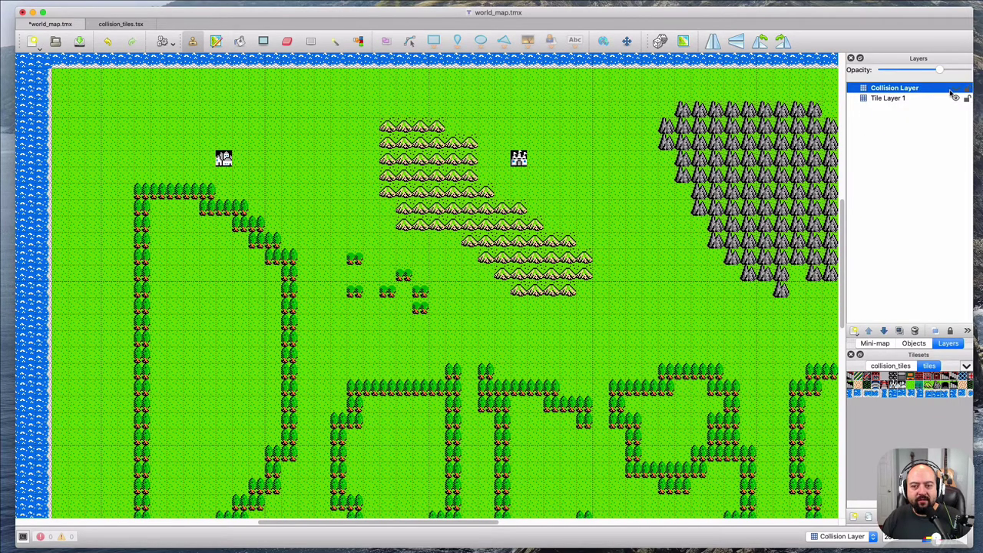
pyautogui.click(954, 88)
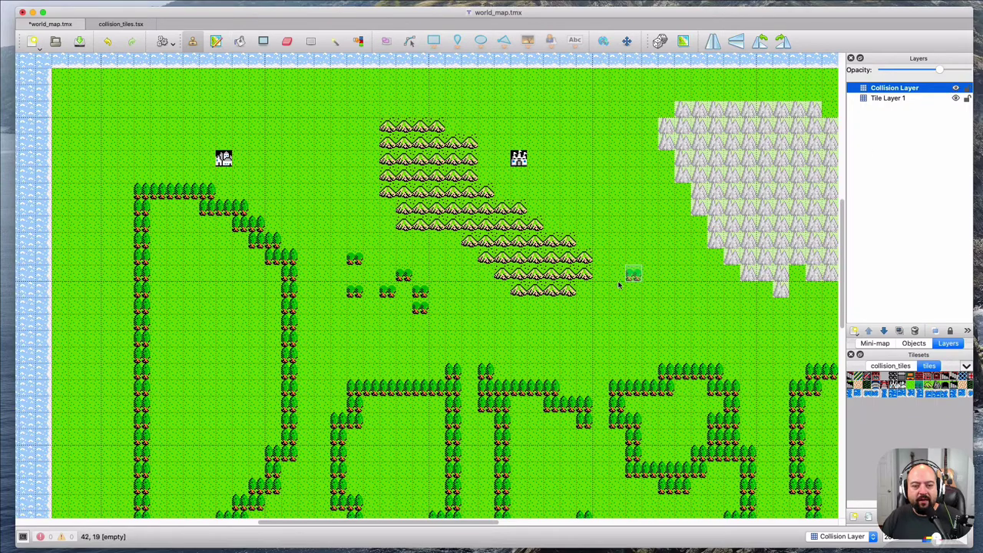
pyautogui.scroll(-3, 591, 219)
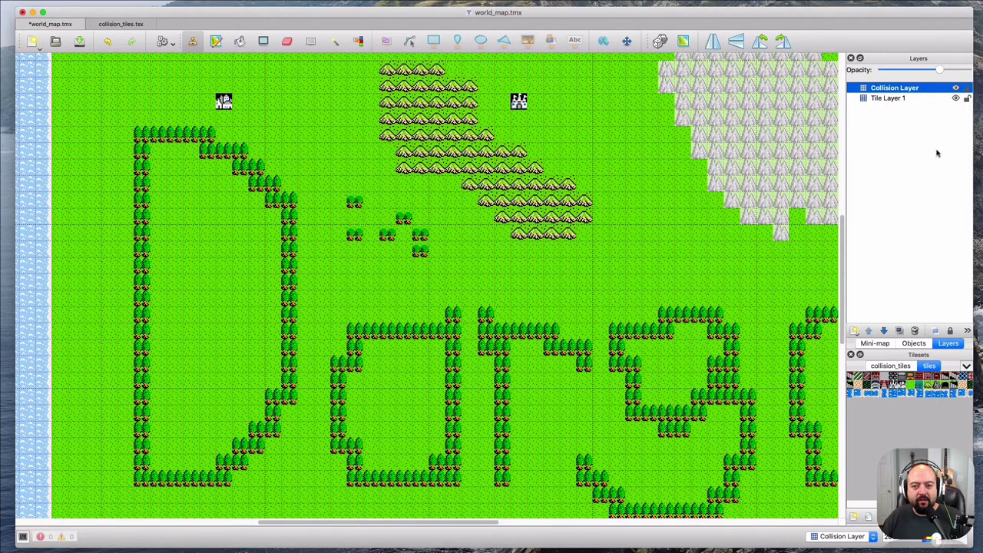
pyautogui.click(883, 366)
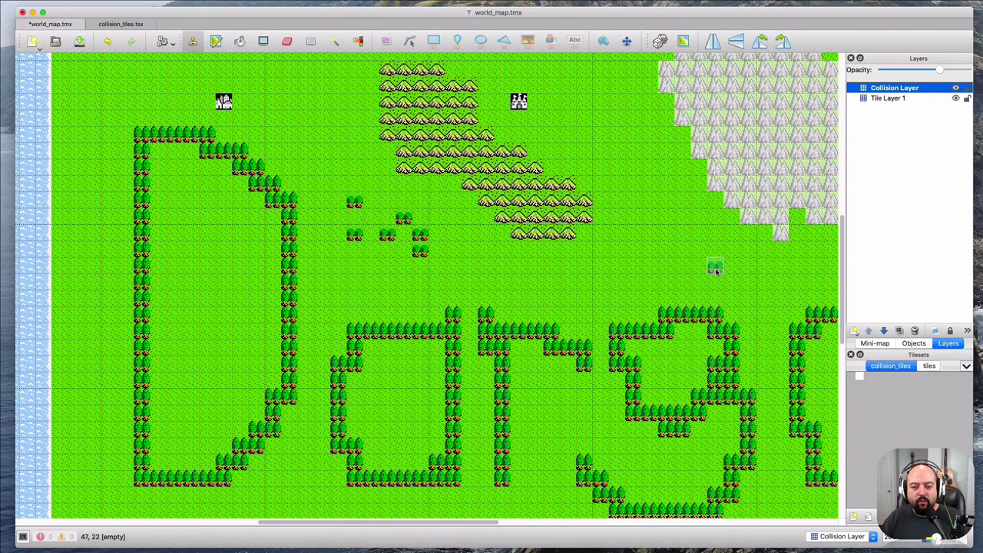
pyautogui.scroll(3, 714, 261)
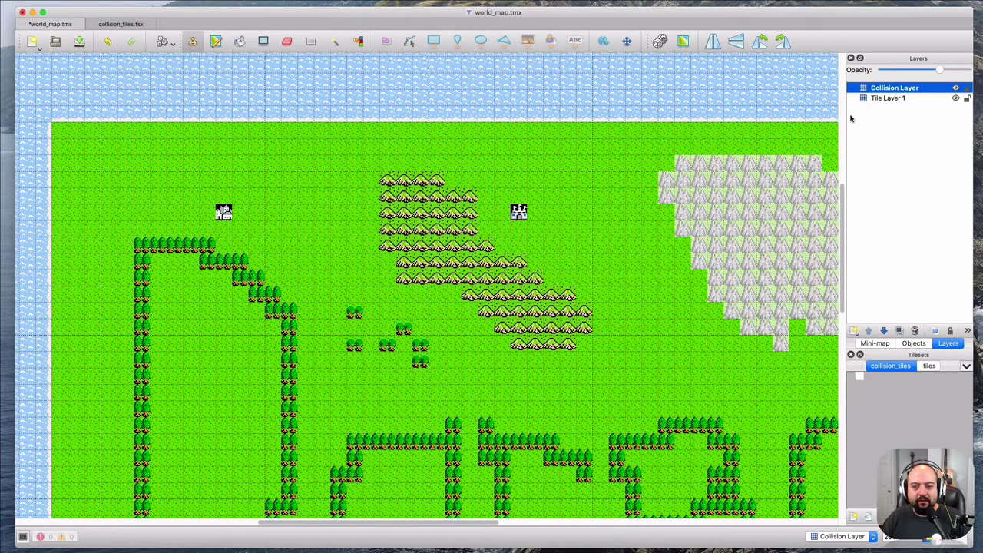
# - Raise the Collision Layer to full opacity
pyautogui.moveTo(937, 70)
pyautogui.mouseDown()
pyautogui.moveTo(969, 70)
pyautogui.moveTo(932, 72)
pyautogui.mouseUp()
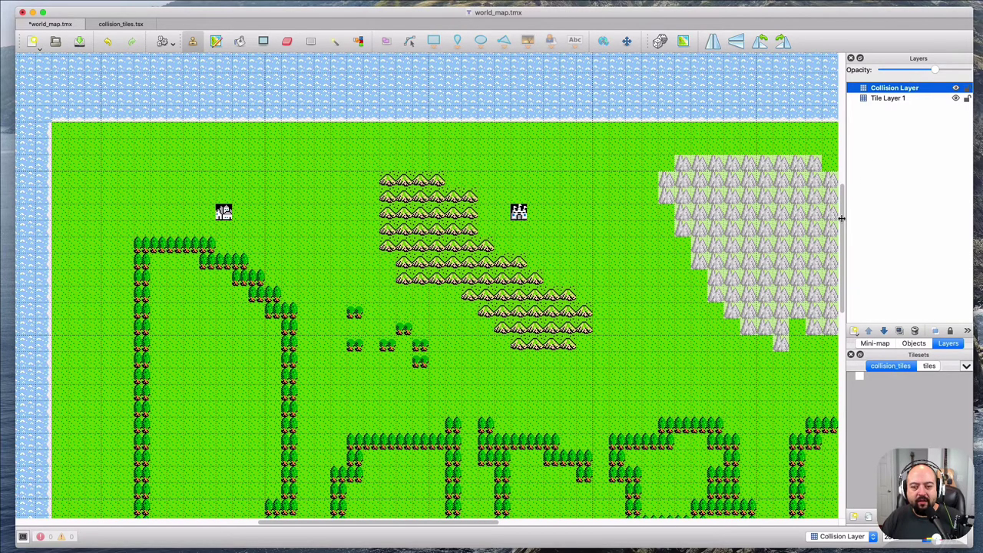
pyautogui.scroll(-5, 842, 223)
pyautogui.scroll(4, 853, 227)
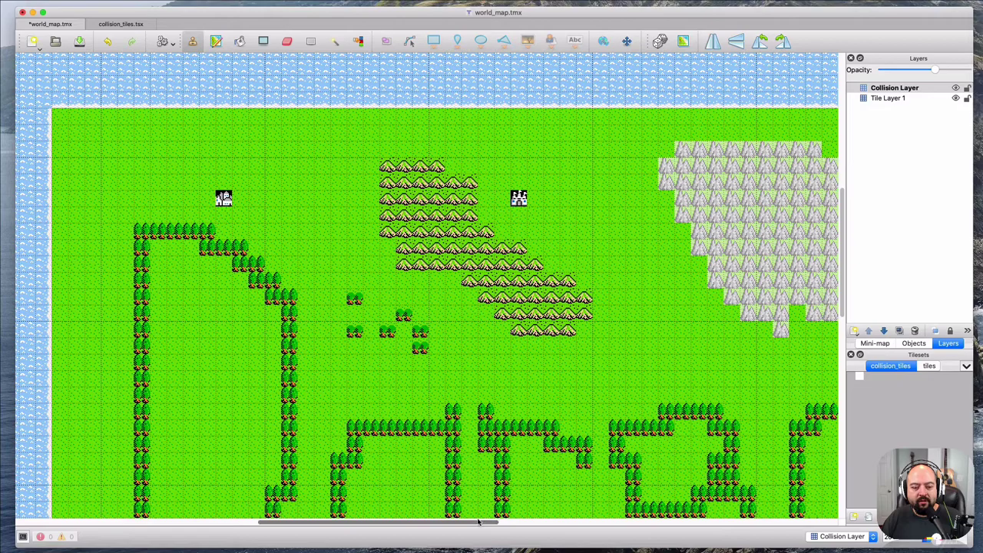
# - Pan around the map to review it, then switch to Atom with Cmd+Tab
pyautogui.moveTo(483, 523); pyautogui.dragTo(428, 514)
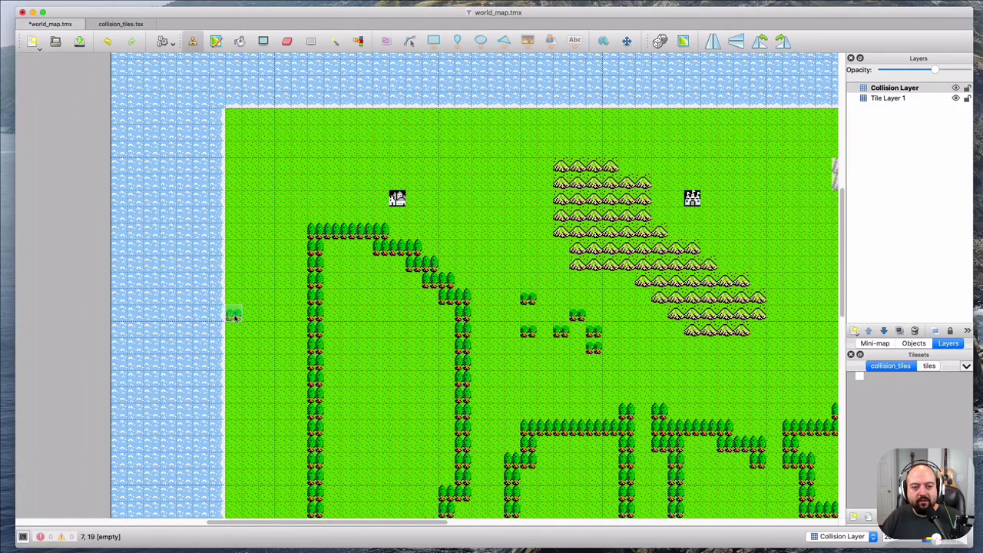
pyautogui.scroll(-10, 235, 361)
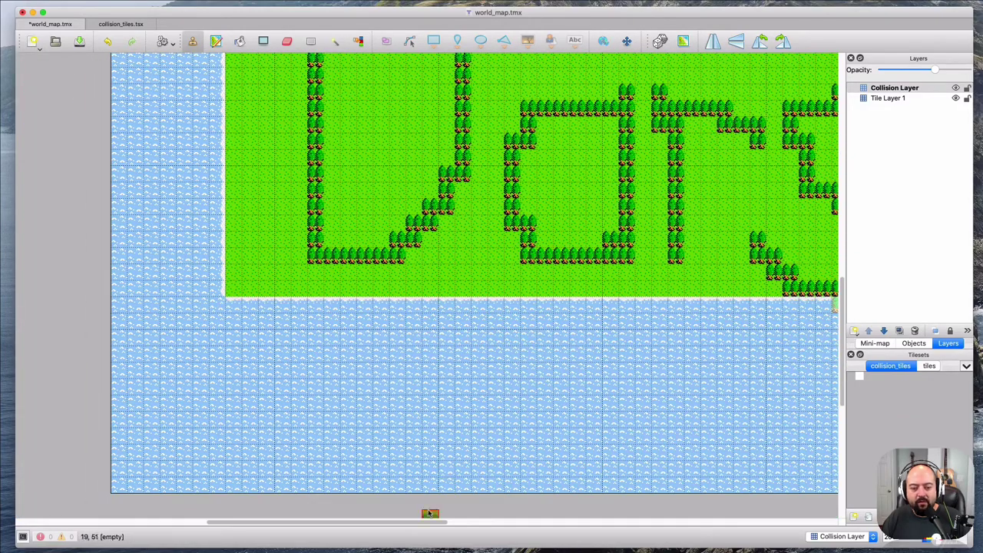
pyautogui.hscroll(10, 599, 503)
pyautogui.scroll(5, 659, 333)
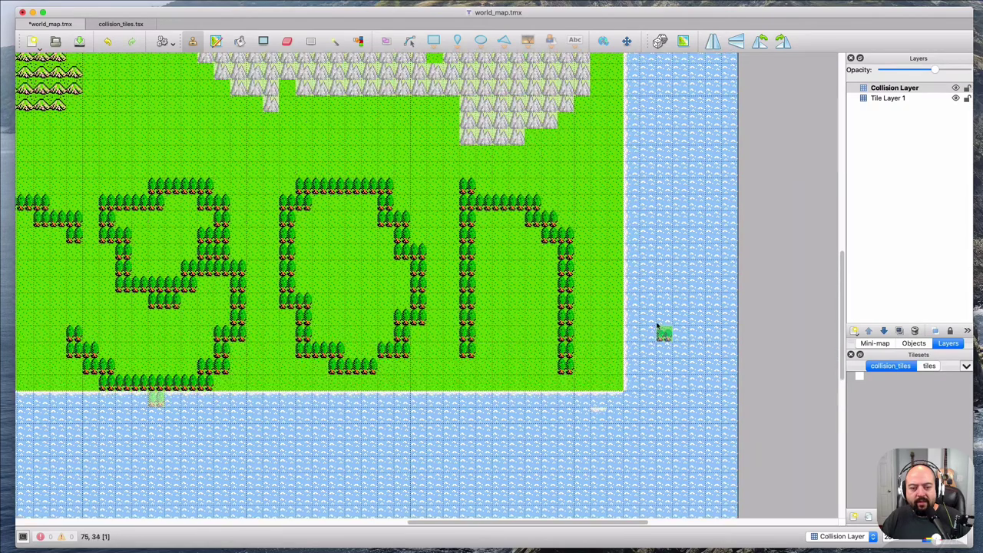
pyautogui.scroll(2, 713, 253)
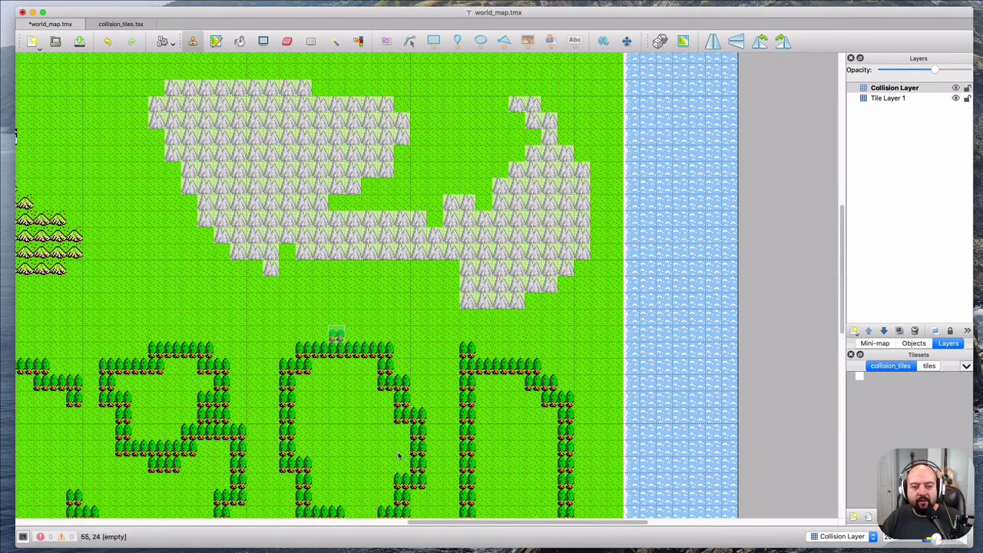
pyautogui.hscroll(-10, 330, 503)
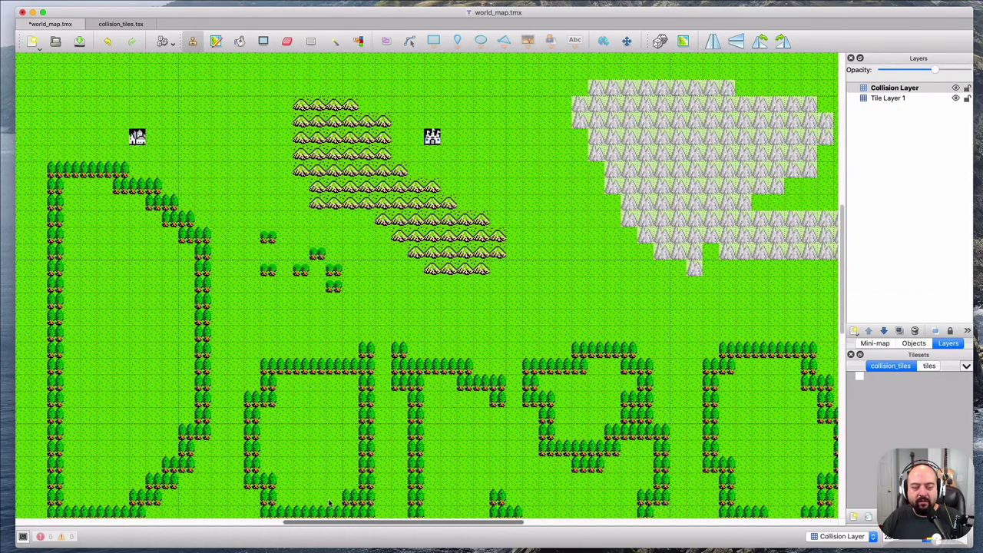
pyautogui.hscroll(4, 330, 503)
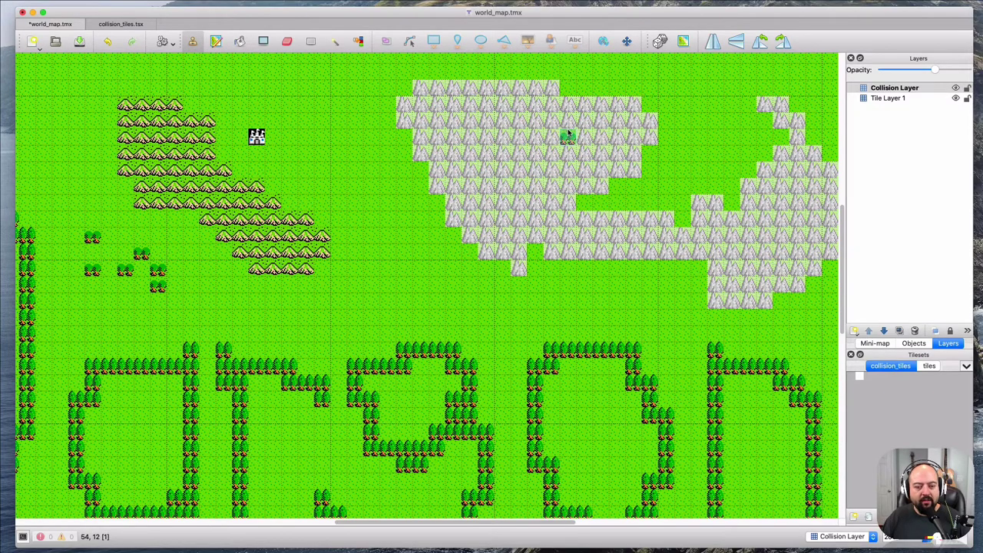
pyautogui.press('super+Tab')
pyautogui.press('super+Tab')
pyautogui.press('super+Tab')
pyautogui.press('super+Tab')
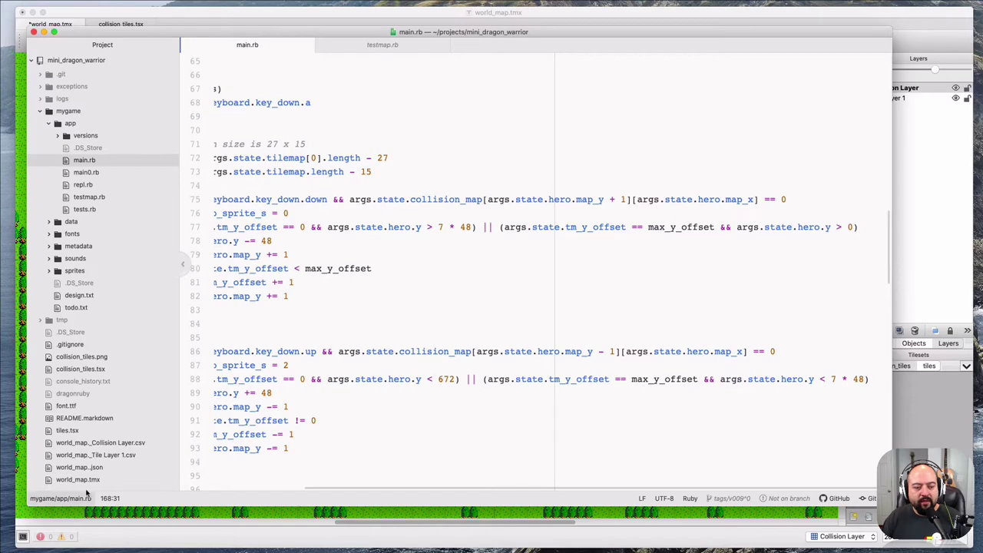
# - Open world_map..json and skim its layer data, then open world_map._Tile Layer 1.csv
pyautogui.click(110, 467)
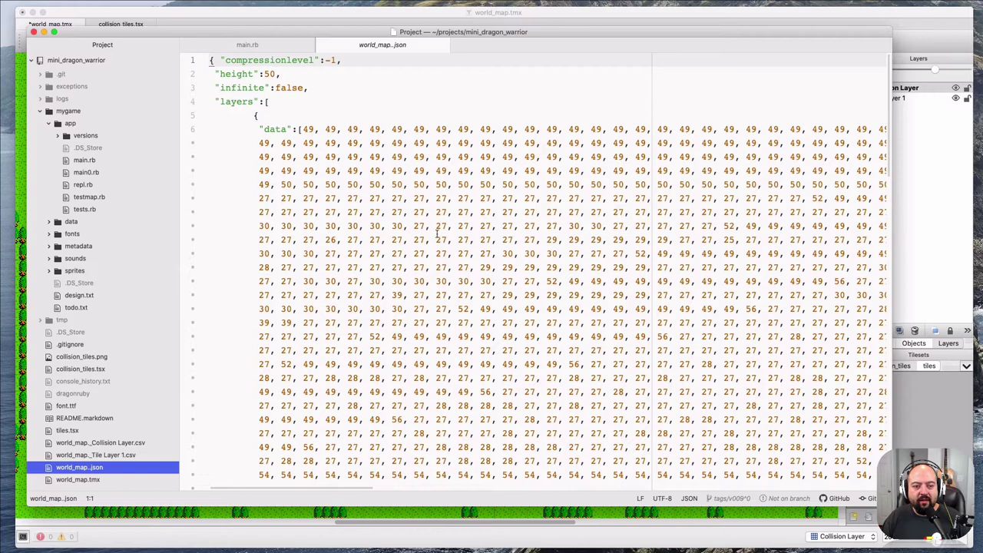
pyautogui.scroll(-20, 436, 233)
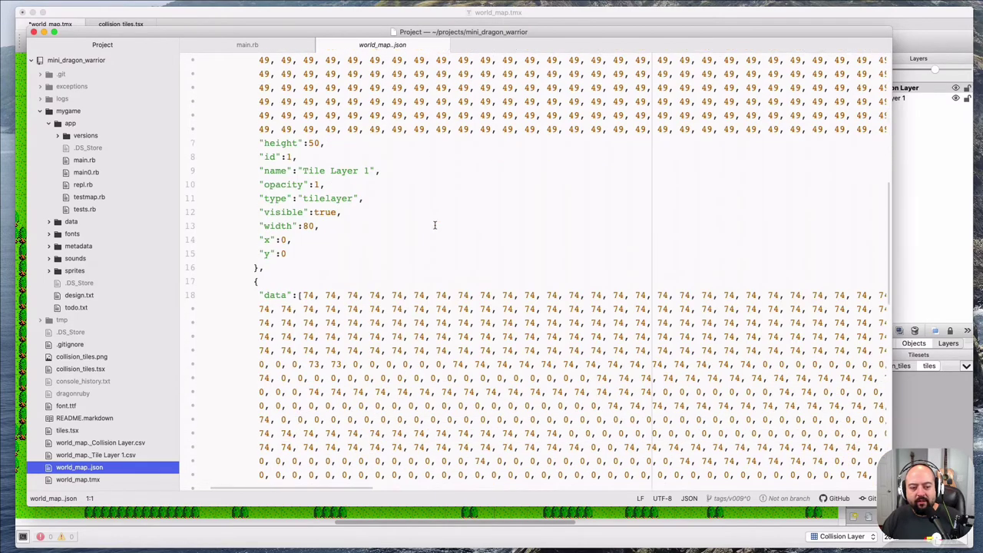
pyautogui.scroll(-20, 434, 223)
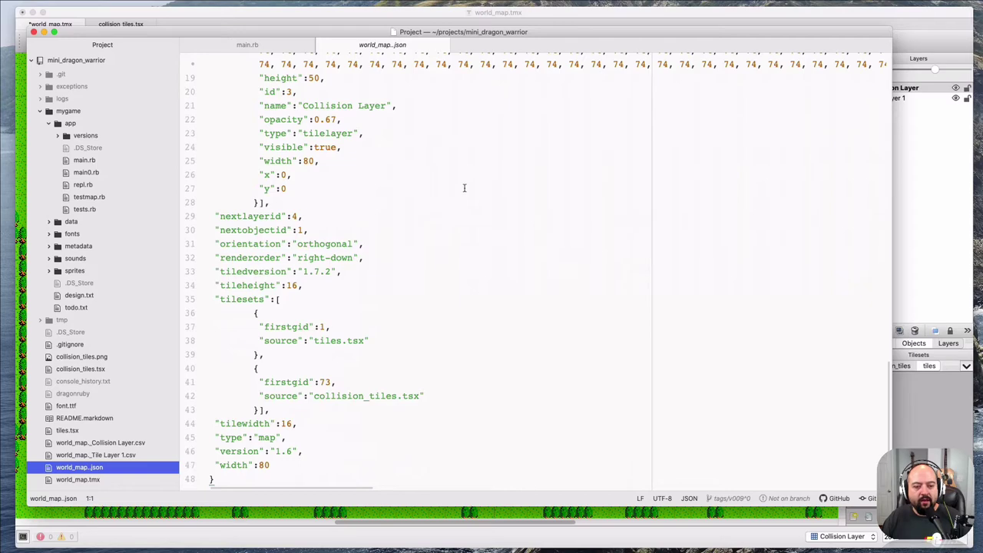
pyautogui.scroll(5, 420, 271)
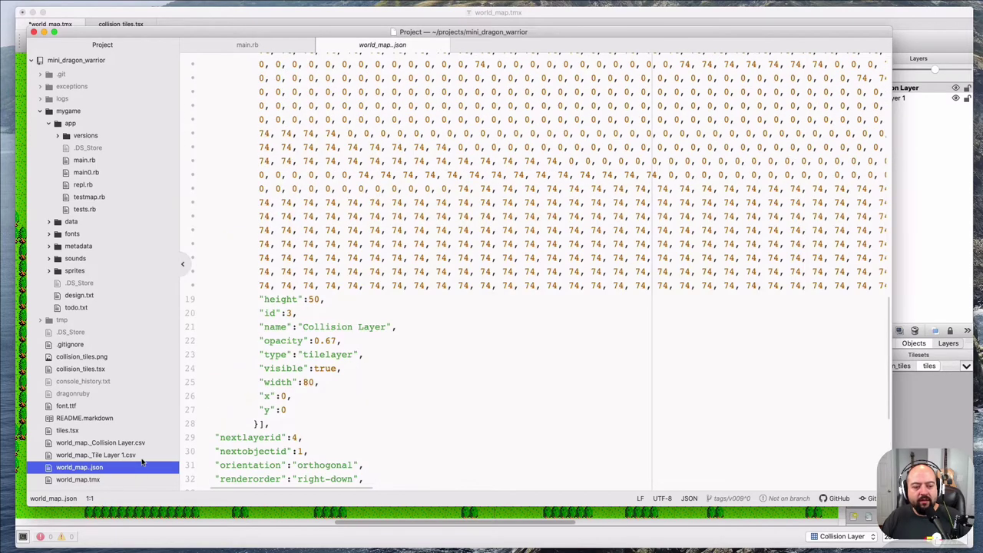
pyautogui.click(135, 456)
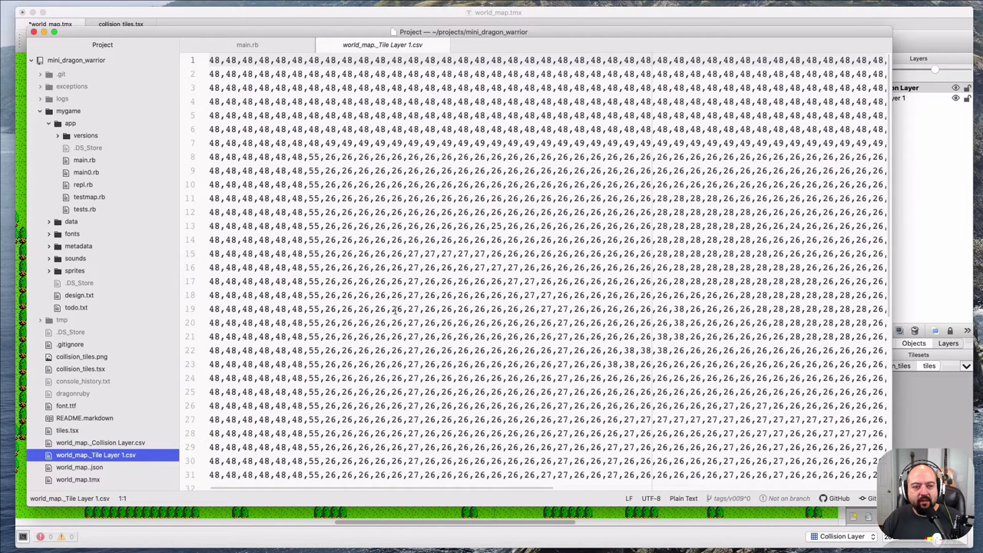
# - Open world_map._Collision Layer.csv and compare its 1 and -1 values with the Tiled map
pyautogui.click(116, 443)
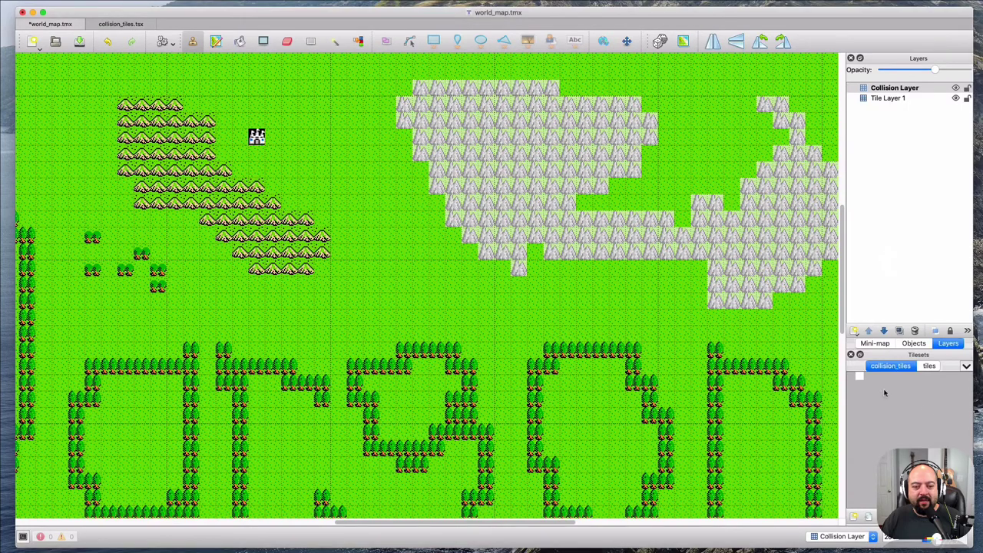
pyautogui.click(931, 400)
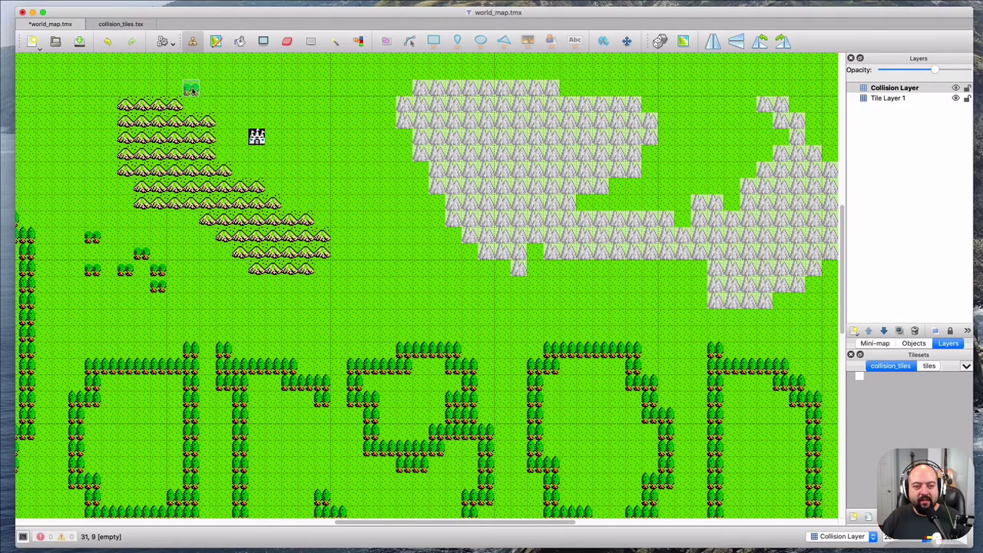
pyautogui.press('super+Tab')
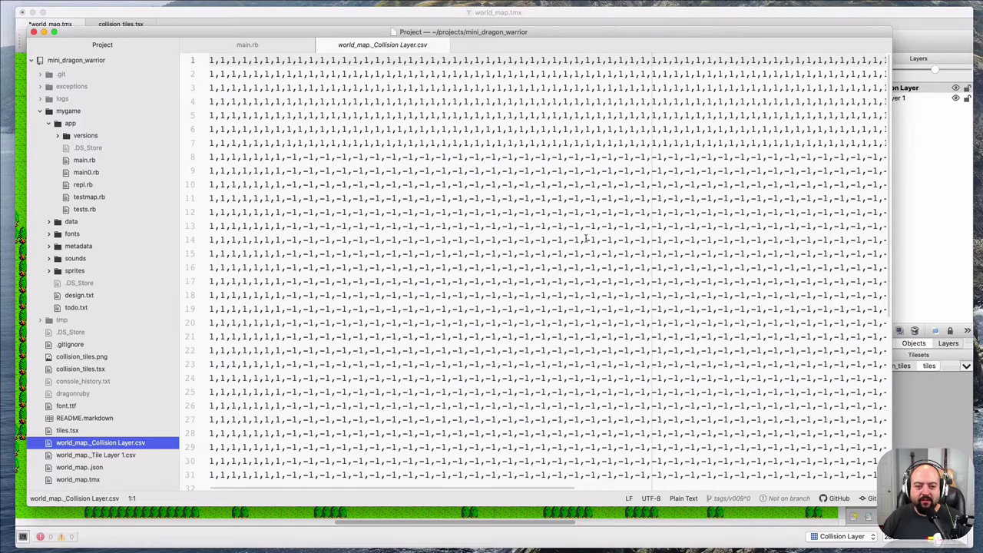
pyautogui.press('super+Tab')
pyautogui.press('super+Tab')
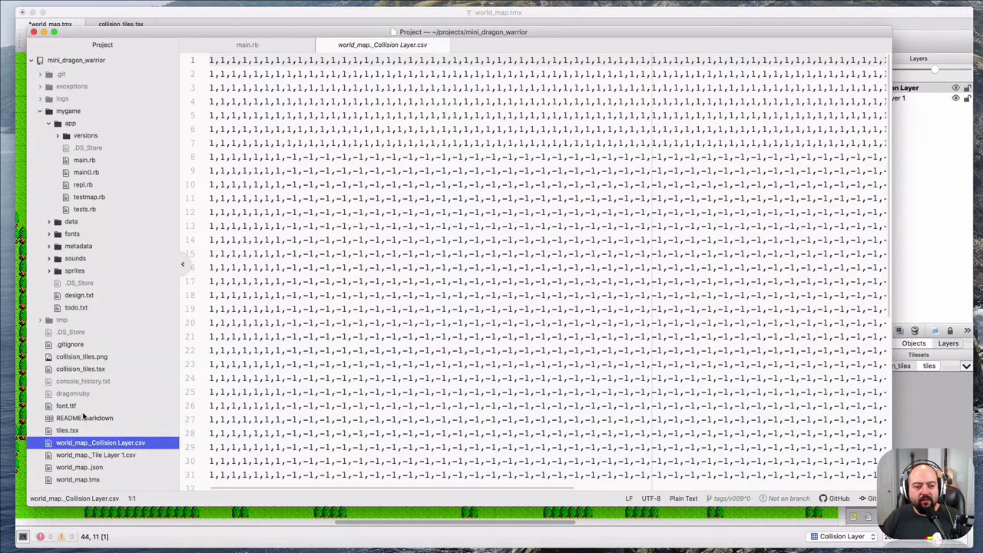
# - Reopen world_map..json and inspect the layer properties, including the Collision Layer's 74 values
pyautogui.click(93, 468)
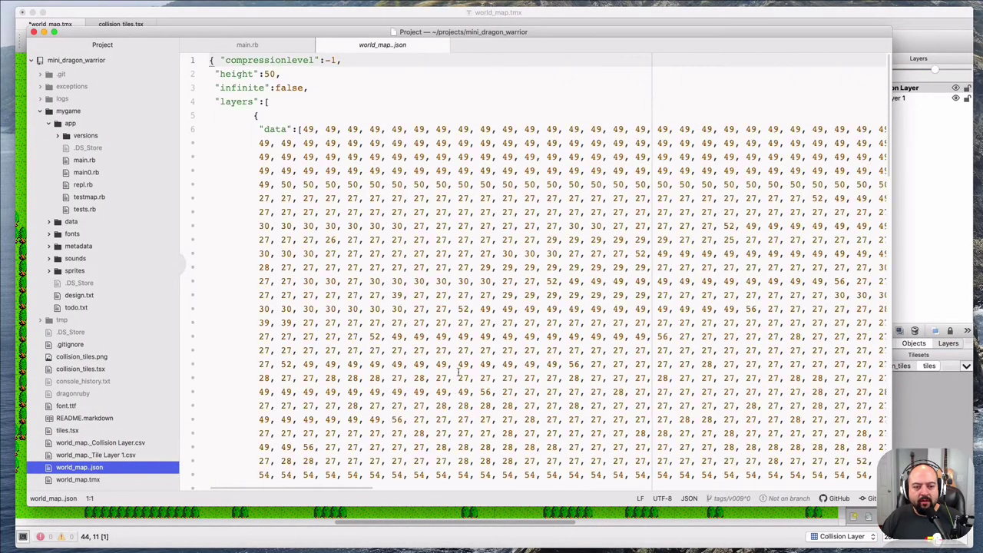
pyautogui.scroll(-15, 459, 372)
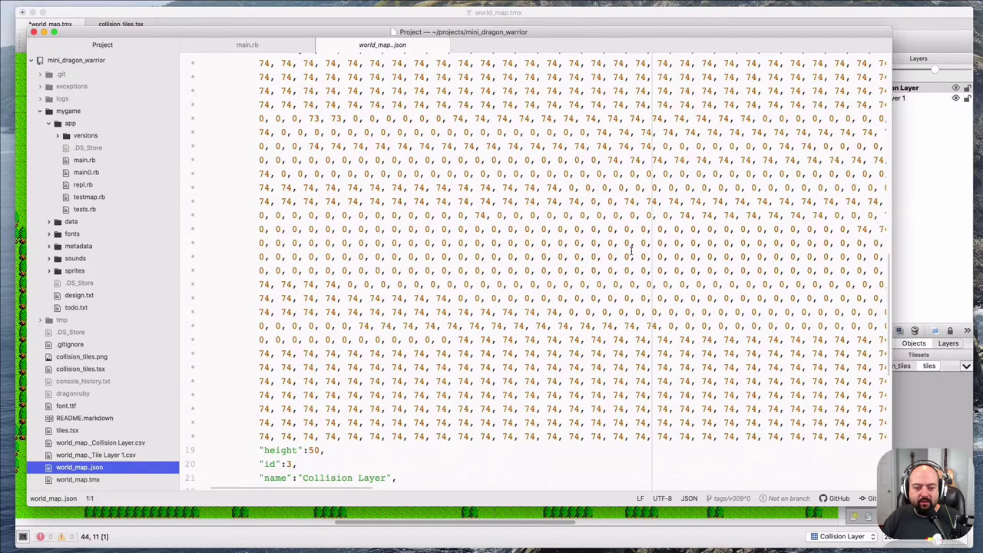
pyautogui.scroll(-3, 629, 252)
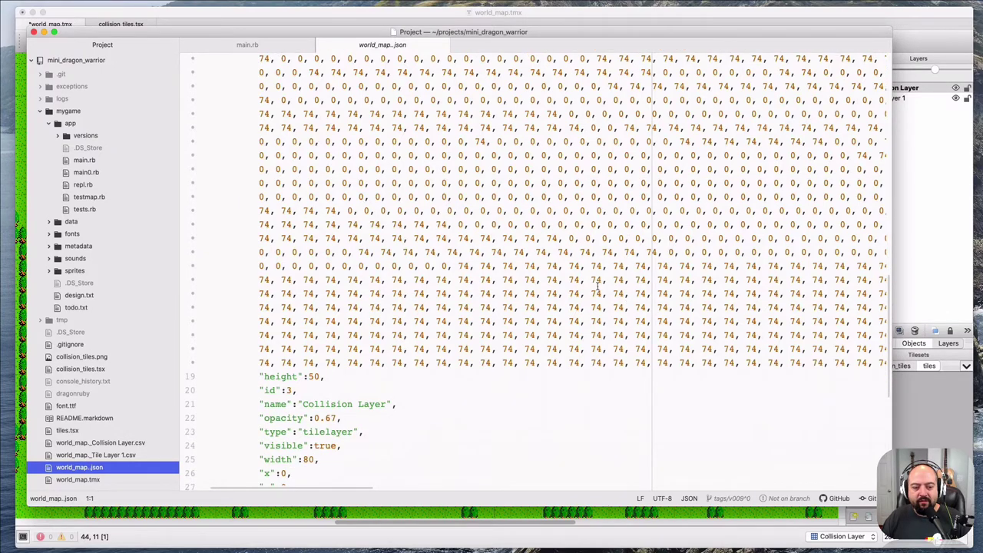
pyautogui.scroll(-9, 520, 276)
pyautogui.scroll(-2, 518, 270)
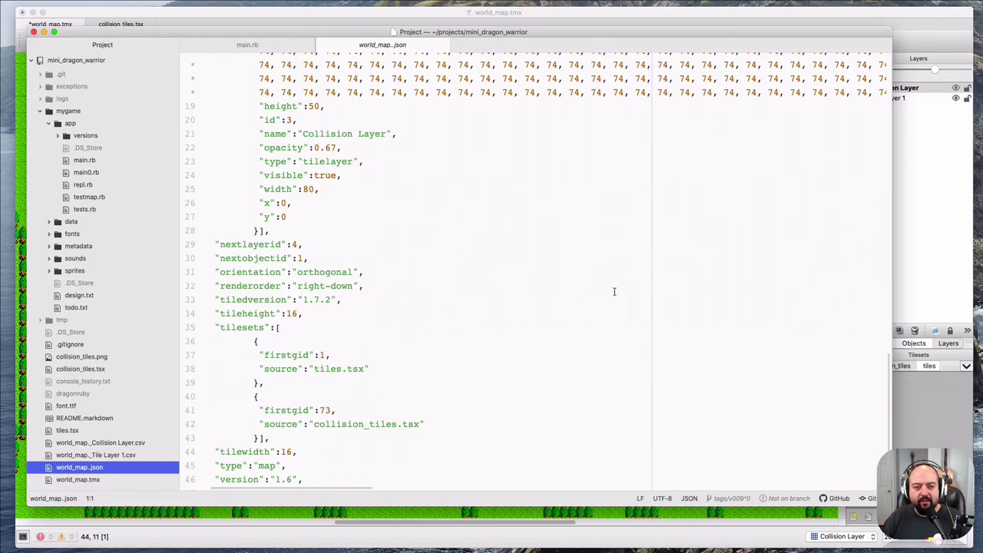
pyautogui.scroll(5, 612, 293)
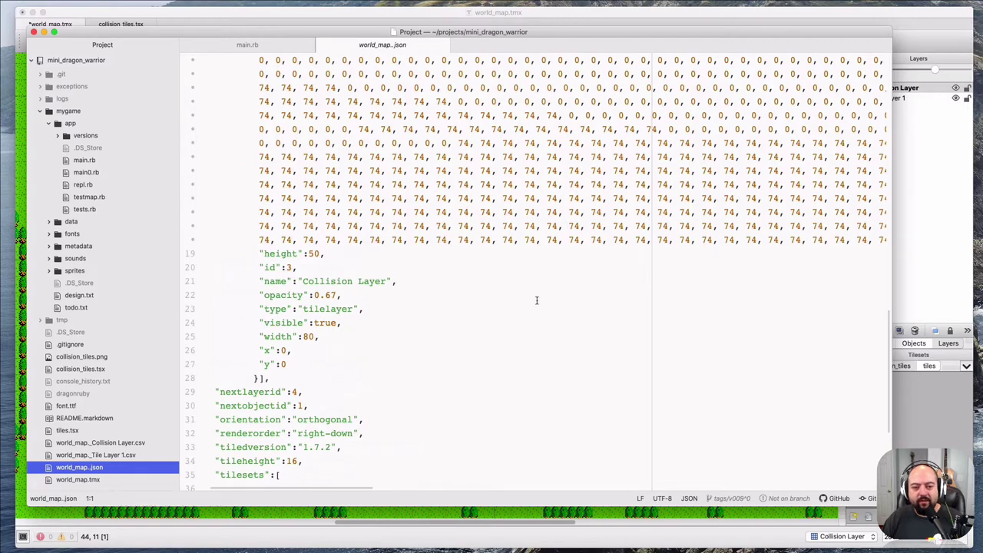
pyautogui.scroll(2, 536, 301)
pyautogui.scroll(20, 537, 300)
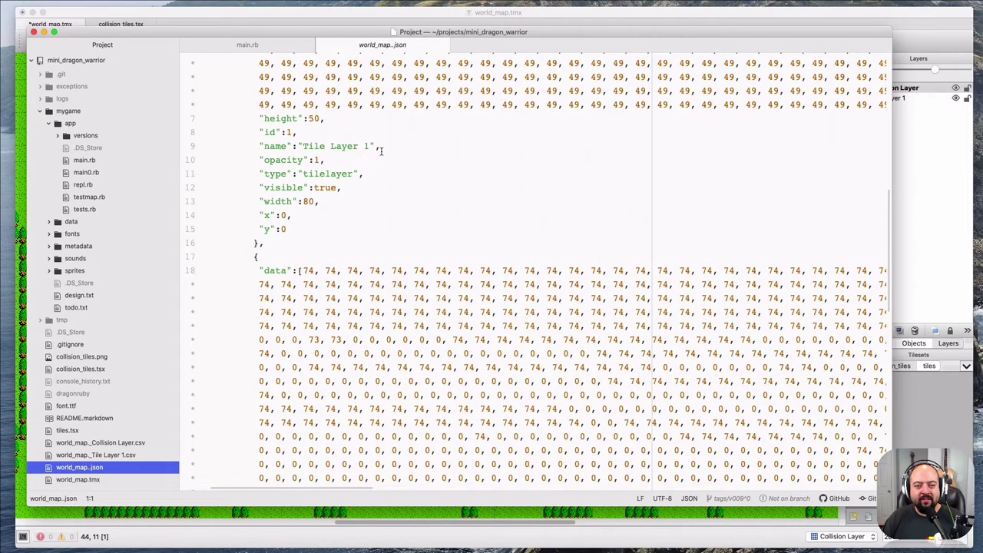
pyautogui.scroll(5, 381, 152)
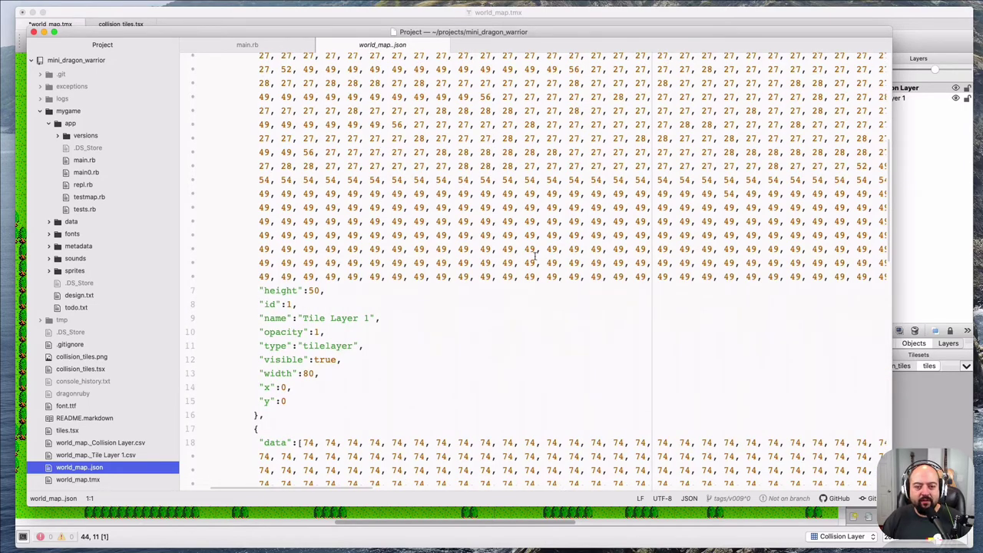
# - Check the tilesets entries, with collision_tiles at firstgid 73, then return to Tiled
pyautogui.scroll(12, 530, 254)
pyautogui.scroll(-1, 535, 254)
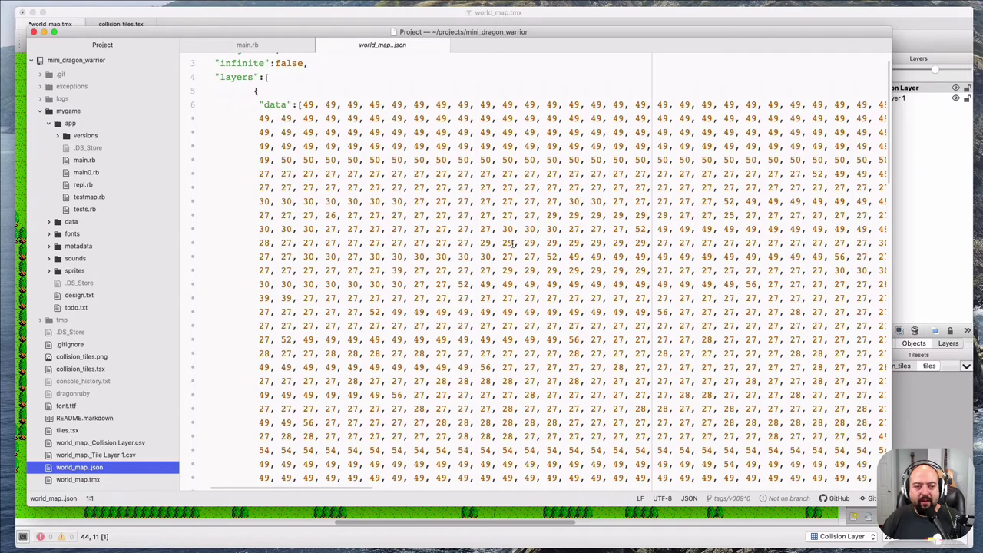
pyautogui.scroll(-3, 438, 245)
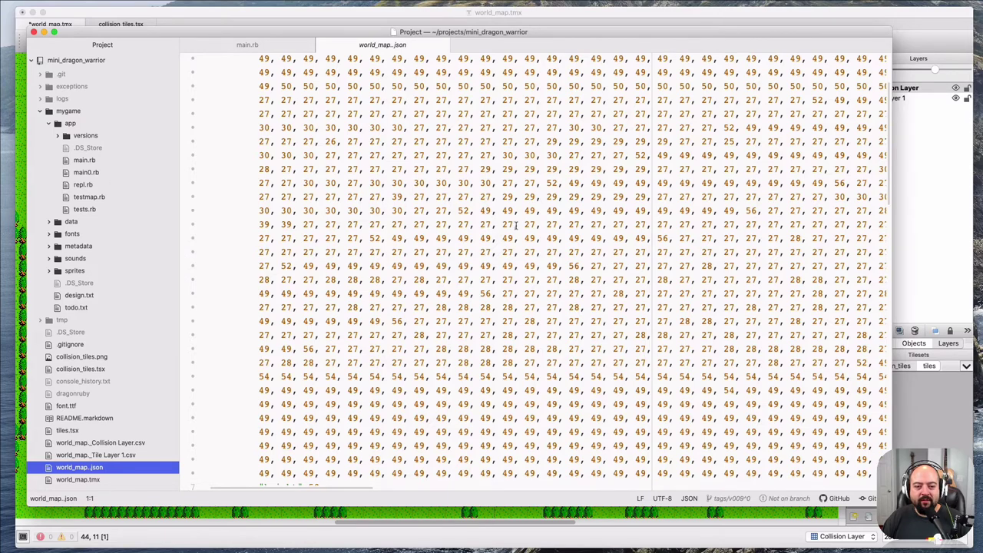
pyautogui.scroll(10, 516, 227)
pyautogui.scroll(-10, 516, 231)
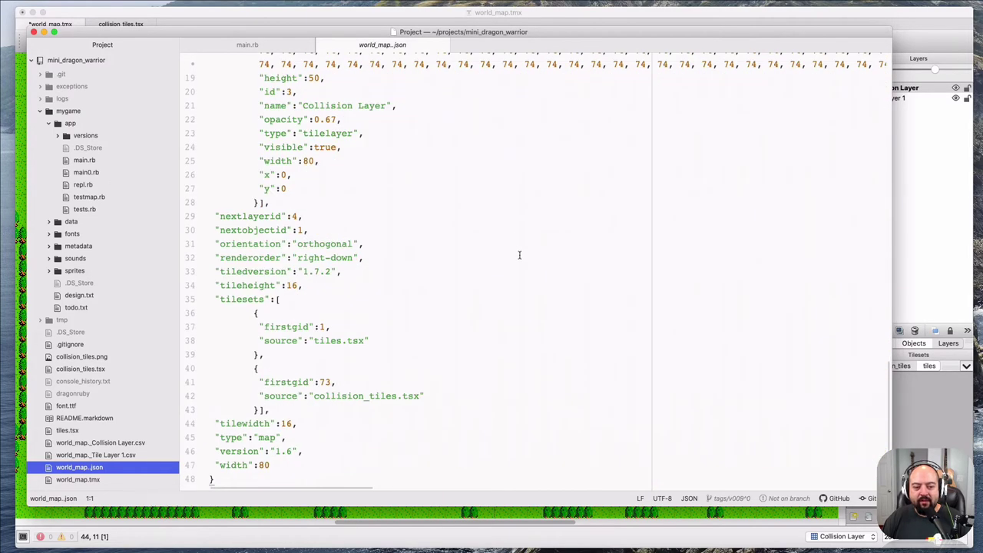
pyautogui.scroll(2, 519, 254)
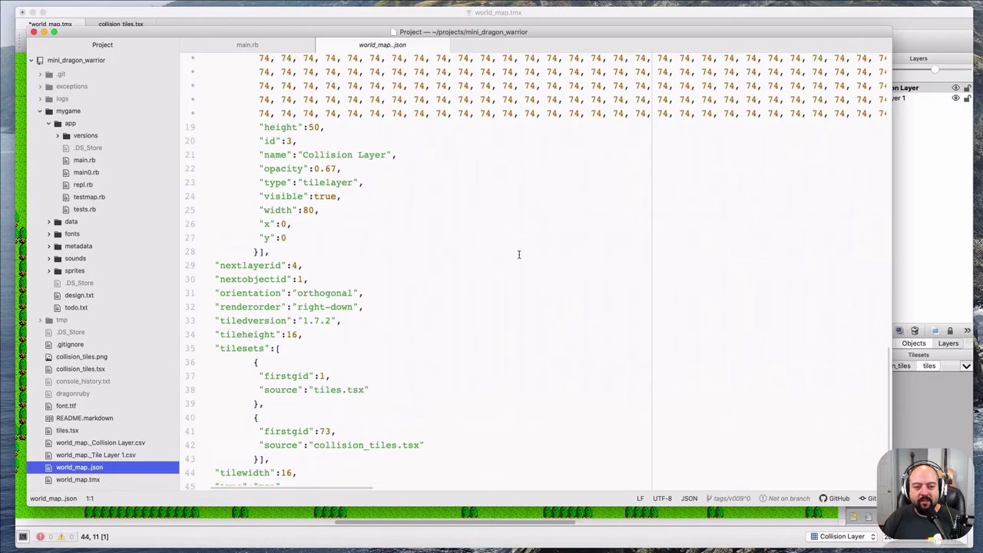
pyautogui.scroll(15, 518, 254)
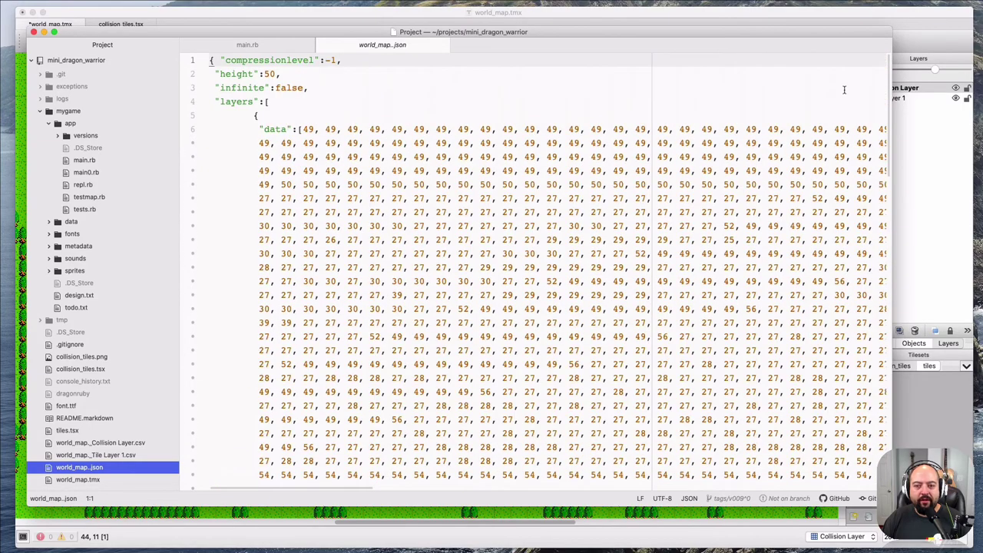
pyautogui.click(916, 42)
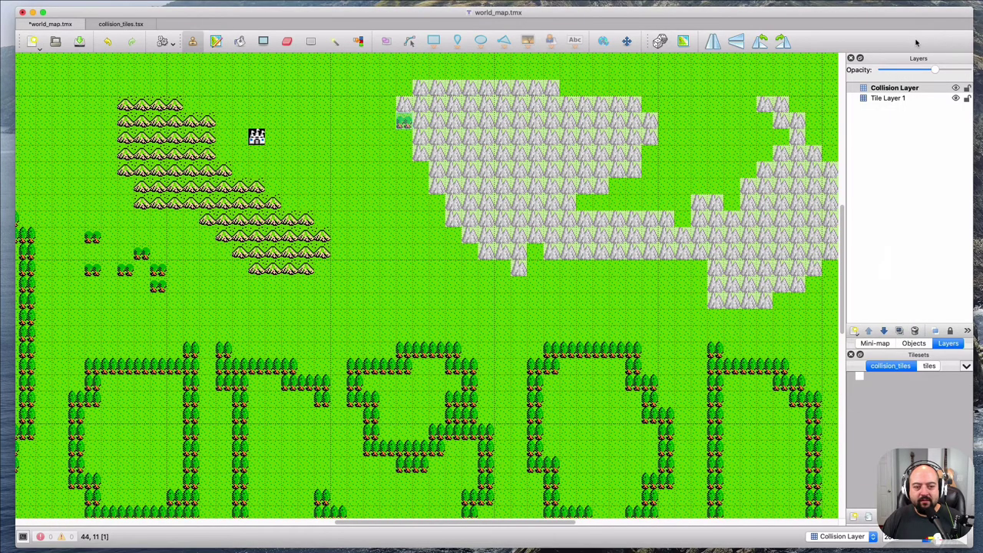